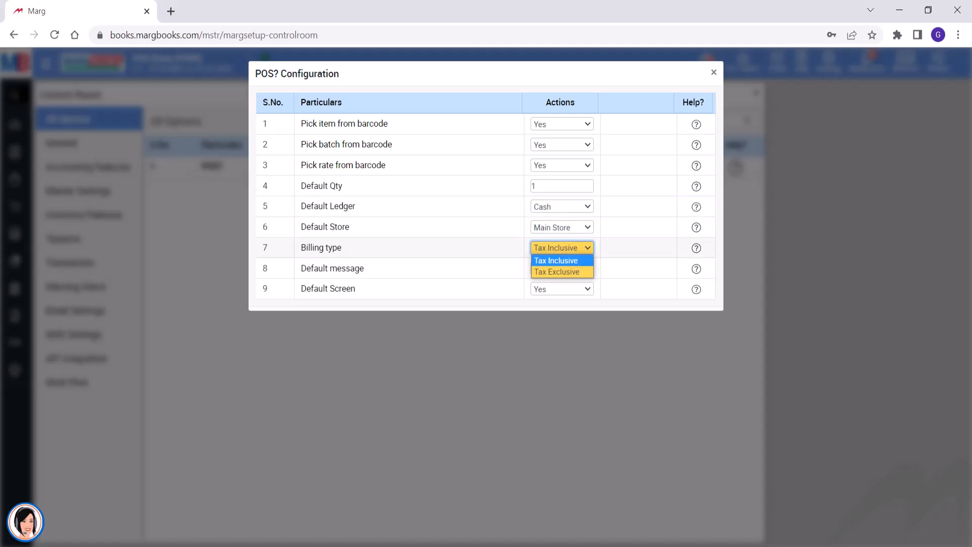
Step: Set the POS billing type to Tax Inclusive, and close the POS configuration and the Control Room
key("Tab")
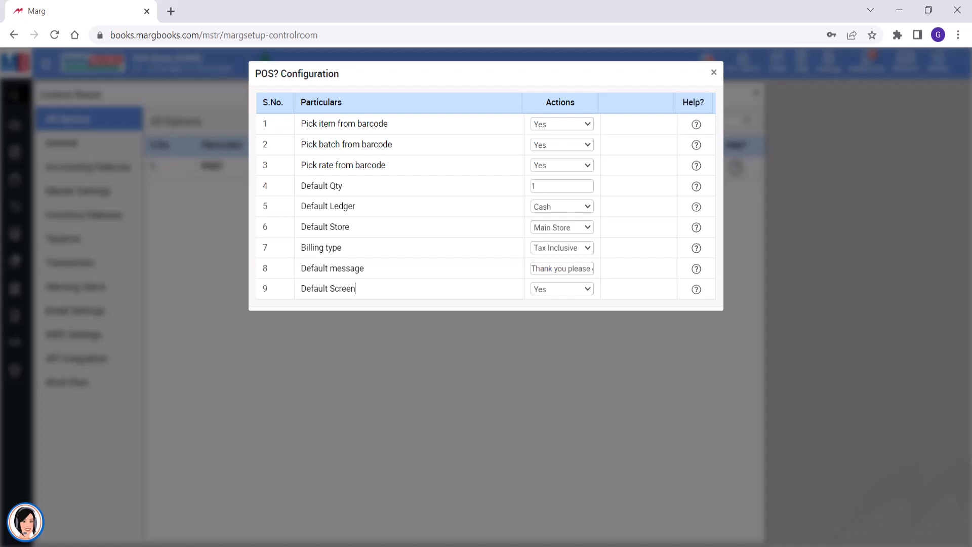
key("Escape")
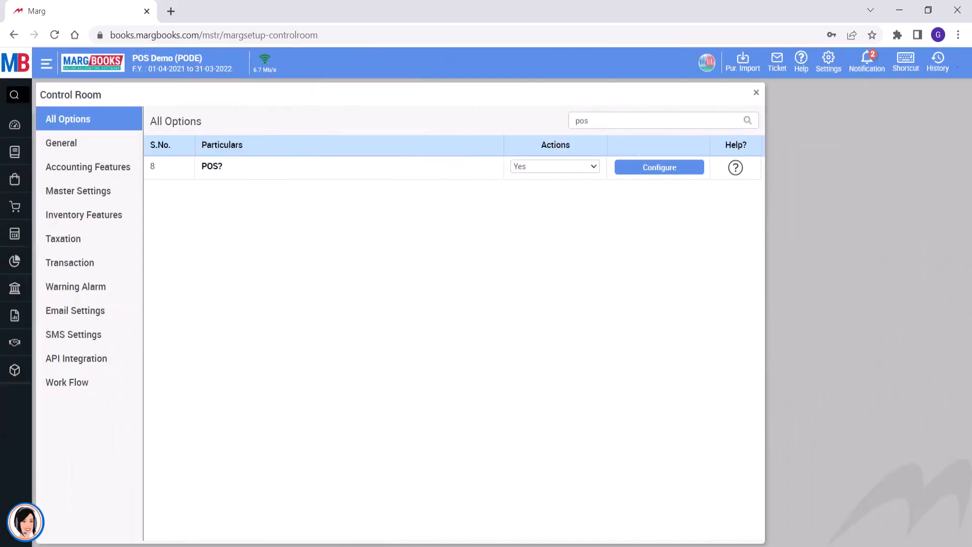
key("Escape")
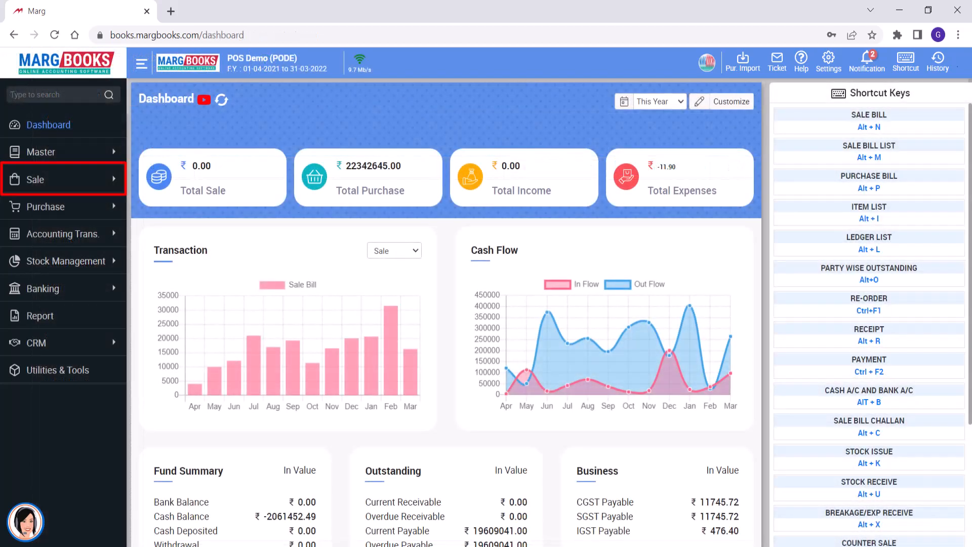
Step: Open the POS billing screen among the sale transactions
left_click(35, 180)
left_click(37, 221)
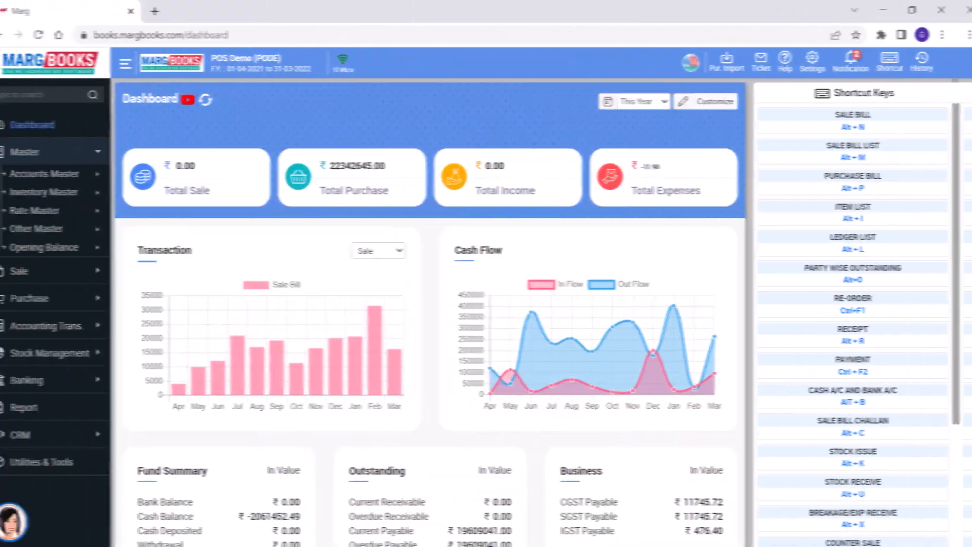
Step: Open the form for creating a new item in the inventory master
left_click(41, 152)
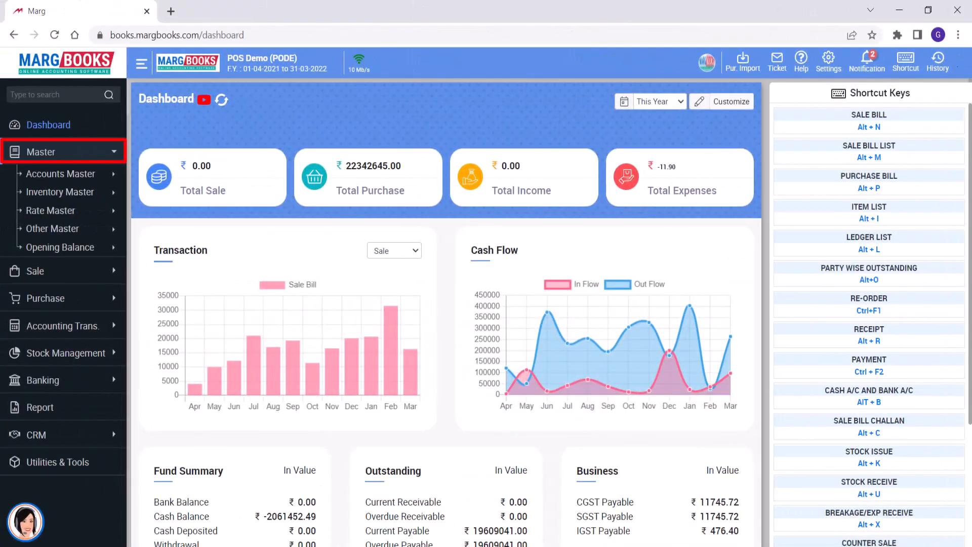
left_click(76, 194)
left_click(44, 217)
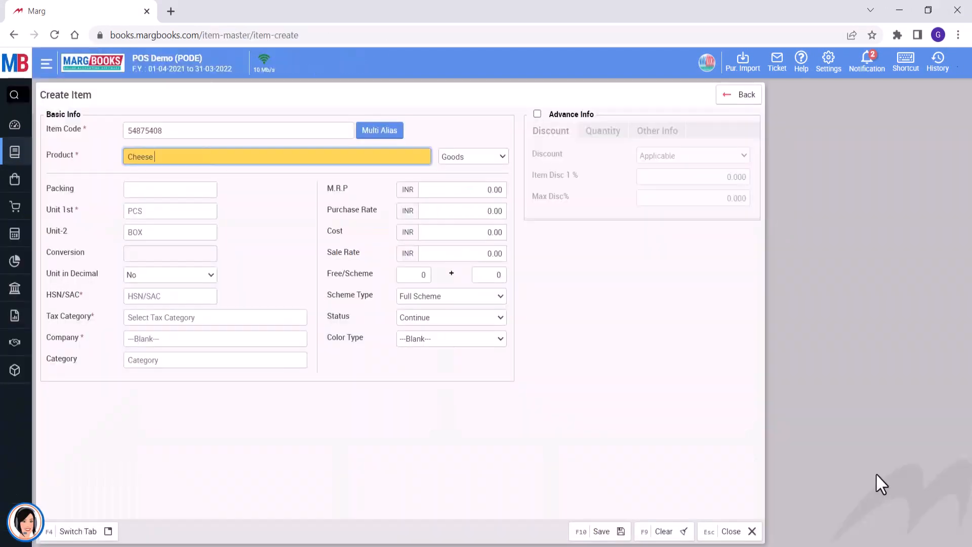
Step: Name the new product Cheese Burger, with packing and first unit PCS and Unit in Decimal set to Yes
type("Cheese Burger")
key("Return")
key("Return")
key("Return")
key("Return")
key("Return")
key("Return")
key("Up")
key("Return")
Step: Set HSN/SAC 1602, GST Sale - 12%, company Burger King, category Chicken Feast, M.R.P 120, purchase rate 80, cost 90 and sale rate 120
type("1602")
key("Return")
key("Return")
key("Return")
key("Down")
key("Down")
key("Down")
key("Down")
key("Down")
key("Down")
key("Down")
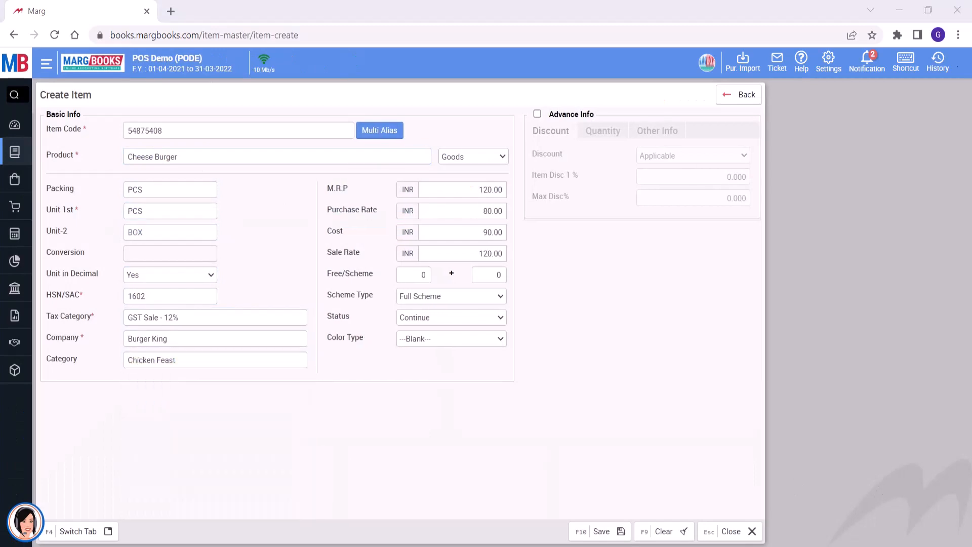
Step: Enable the item's advance info and attach cheese burger.jpg as its image in the other info
left_click(537, 114)
left_click(663, 133)
left_click(662, 294)
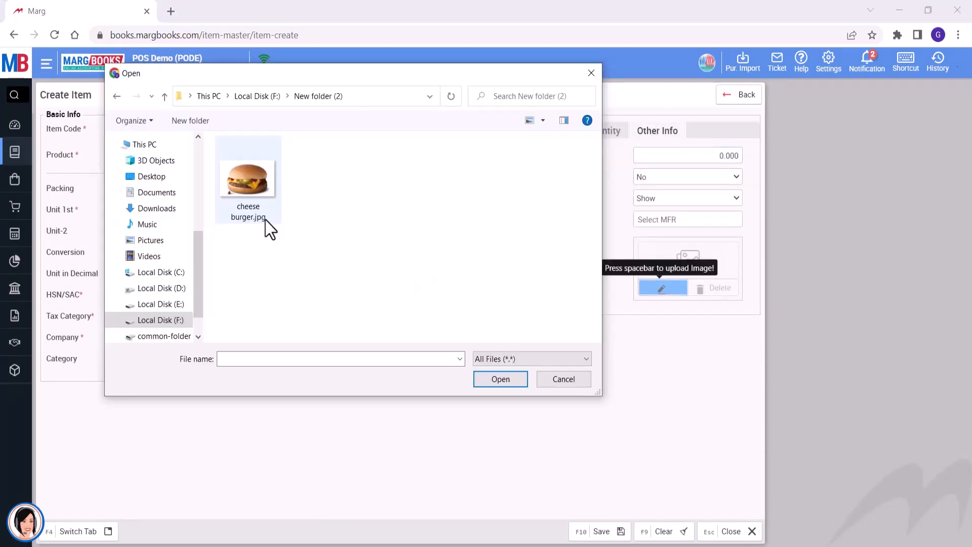
left_click(267, 228)
left_click(491, 377)
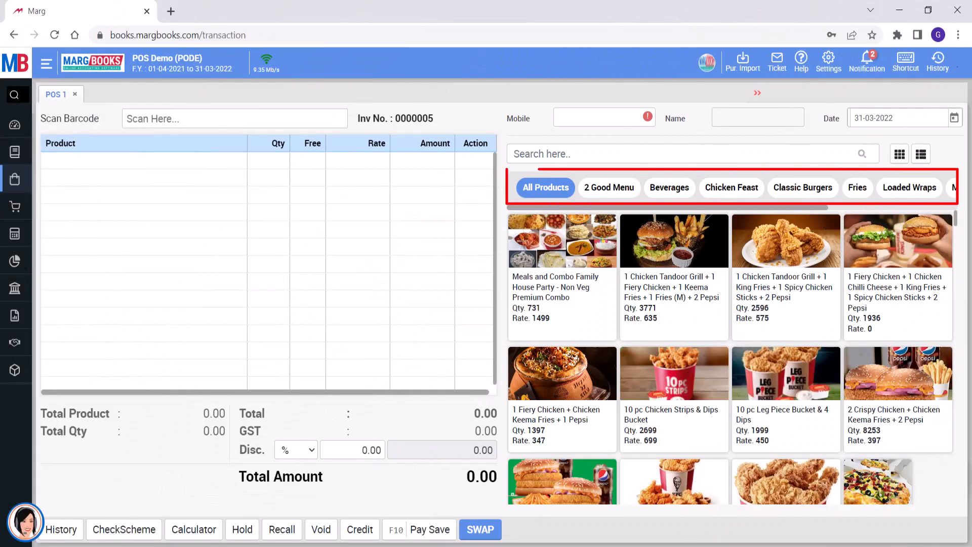
Step: Browse the 2 Good Menu, Beverages, Classic Burgers and Fries categories, and compare the list and grid layouts of the products
left_click(609, 188)
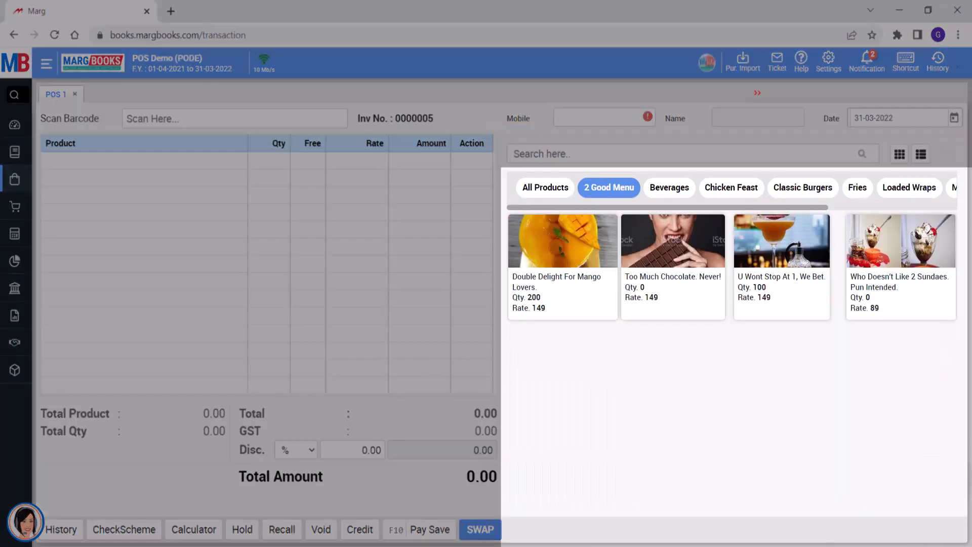
left_click(669, 187)
left_click(803, 188)
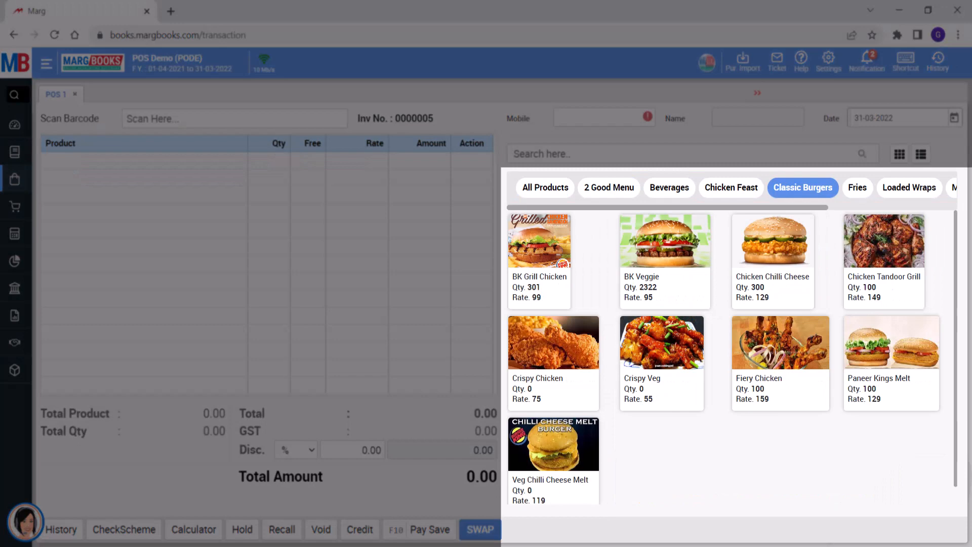
left_click(858, 187)
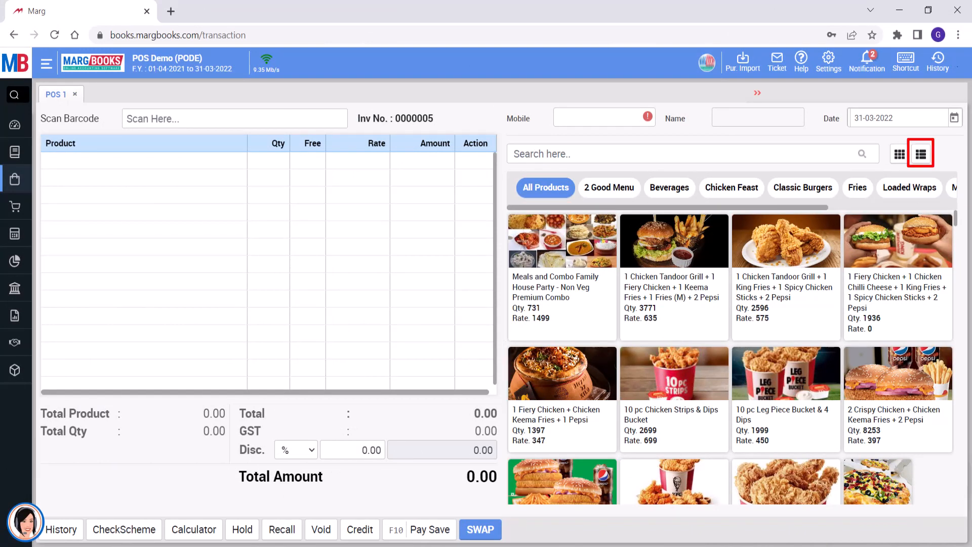
left_click(922, 154)
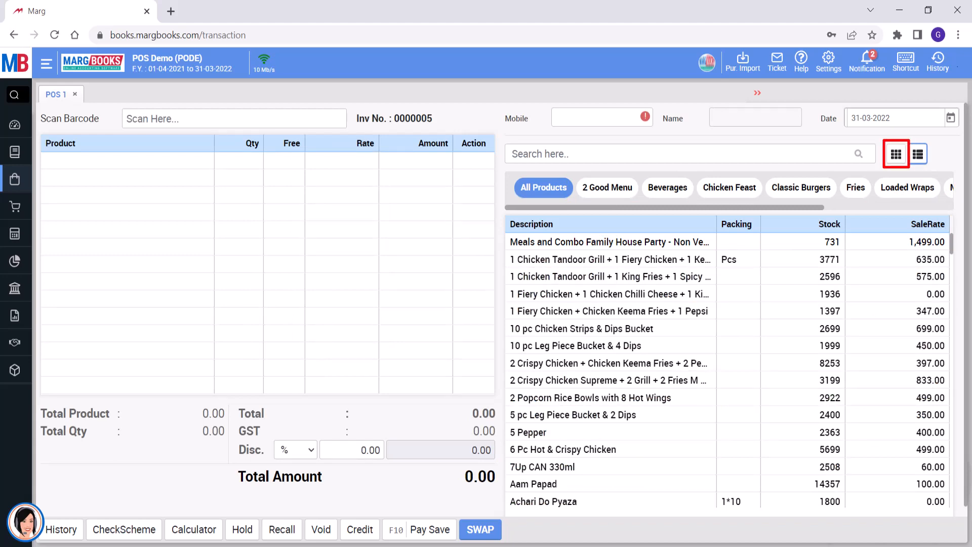
left_click(897, 154)
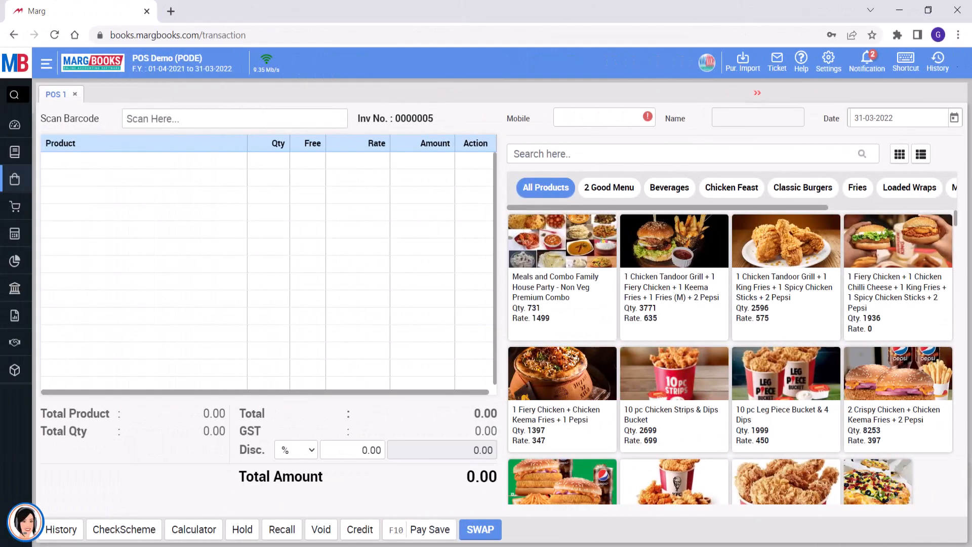
Step: Enter the customer's mobile number and bill the Meals and Combo Family House Party and 1 Fiery Chicken + Chicken Keema Fries + 1 Pepsi
type("9999999999")
left_click(575, 288)
left_click(897, 307)
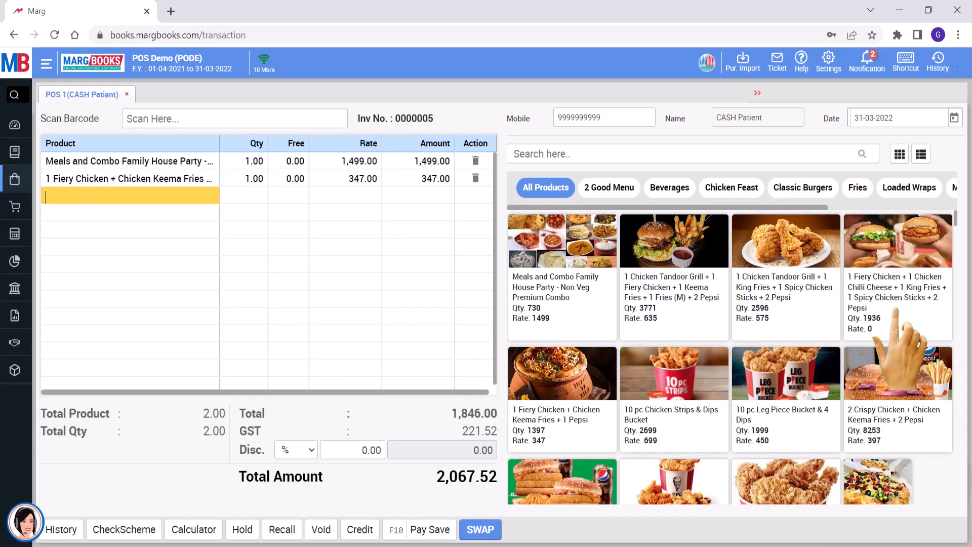
Step: Add the 10 pc Chicken Strips & Dips Bucket and 5 Pepper to the bill, and remove the 5 Pepper line
left_click(683, 424)
scroll(730, 405, "down", 2)
left_click(877, 436)
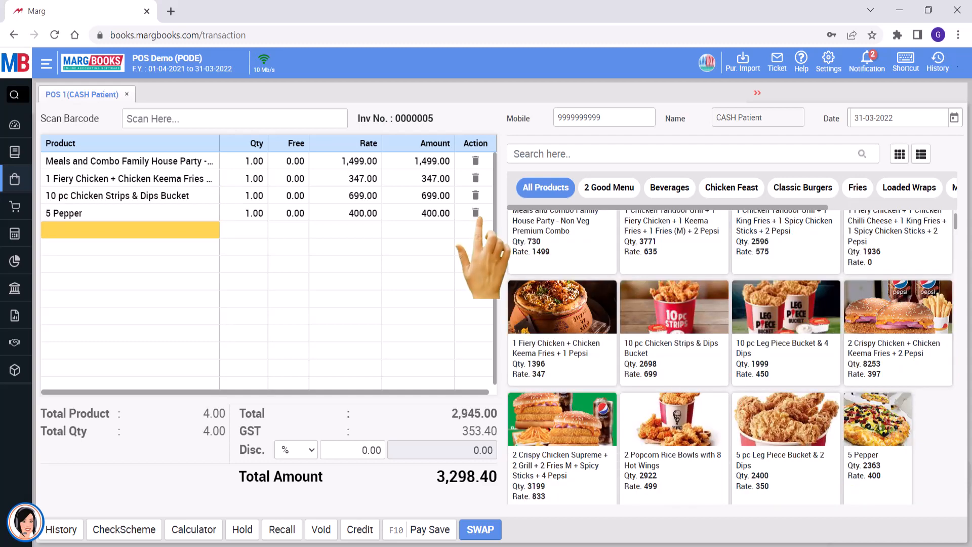
left_click(476, 213)
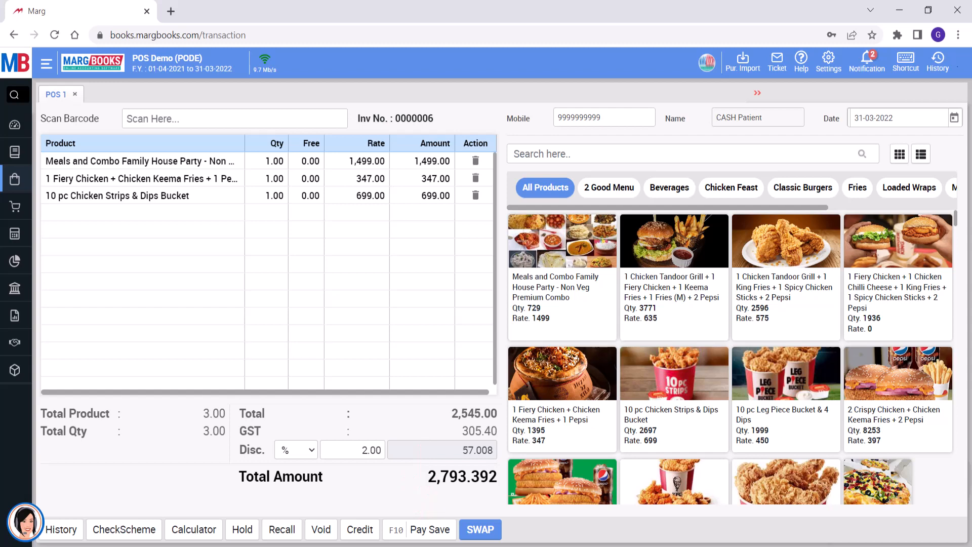
Step: Open the Mode Of Payment settlement for the current bill
key("F10")
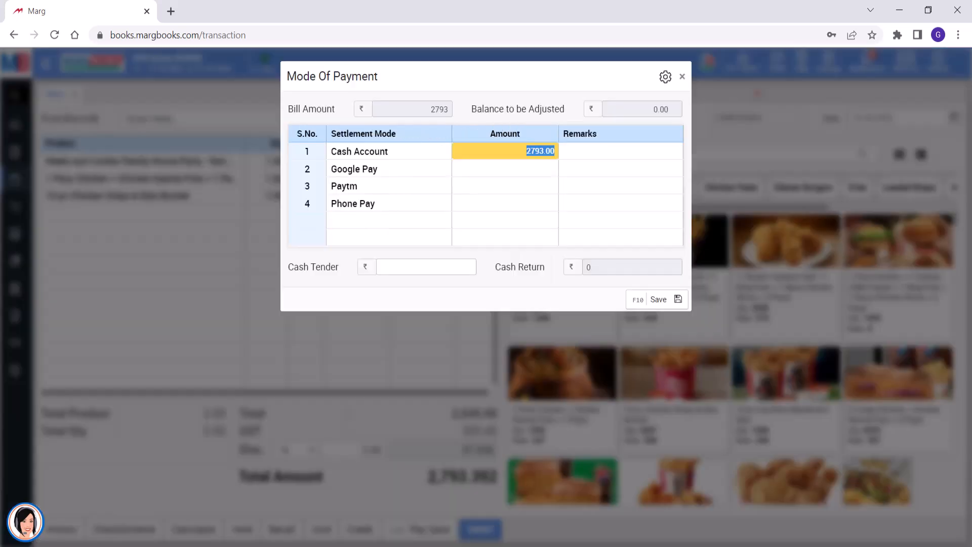